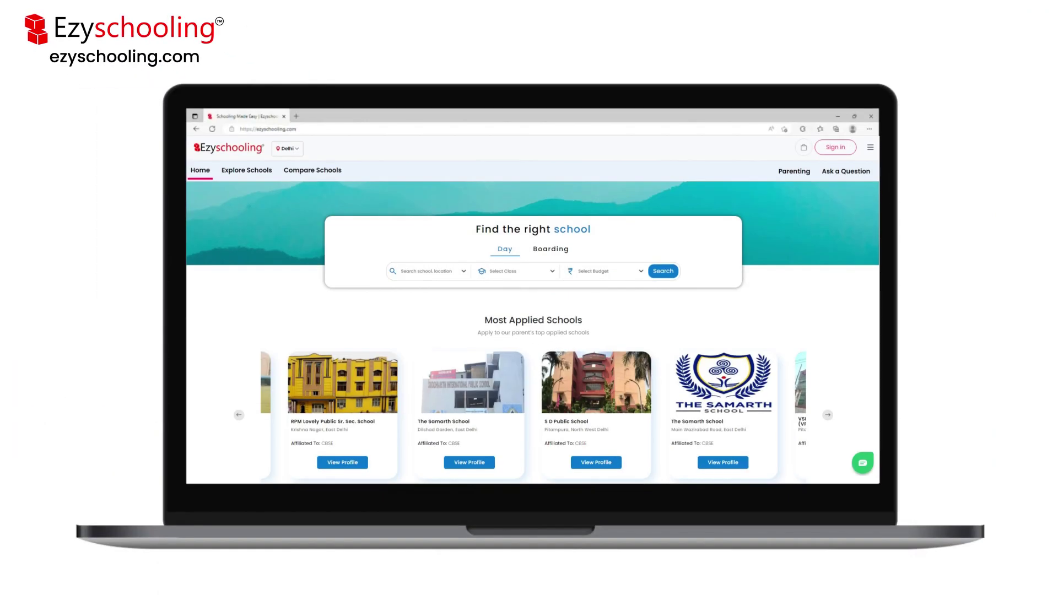
Scroll through the Ezyschooling home page, then sign in as the parent with a Google account.
scroll(533, 331, "down", 2)
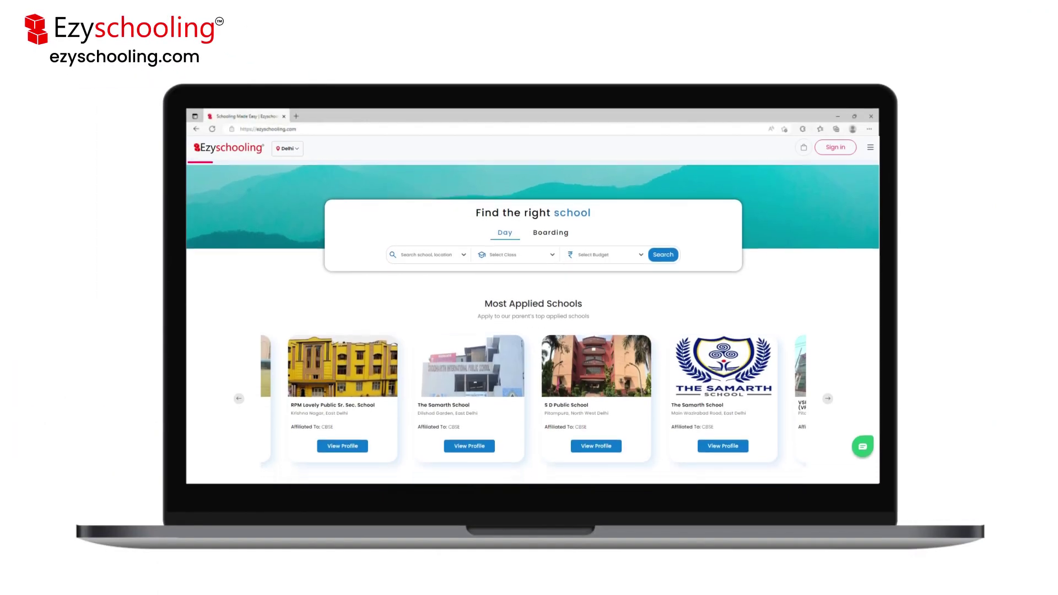
scroll(533, 331, "down", 2)
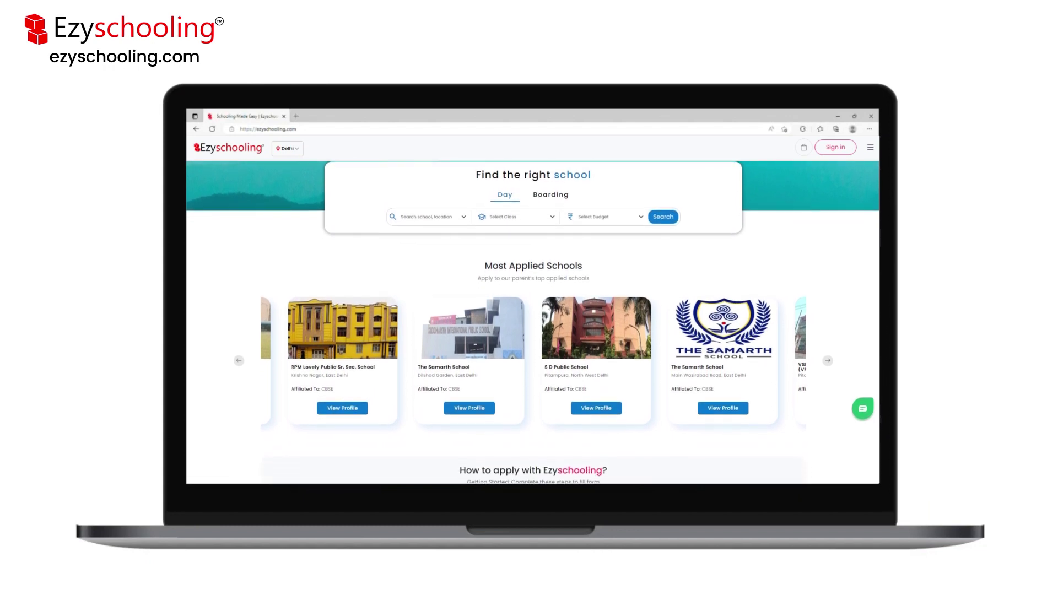
scroll(533, 331, "down", 2)
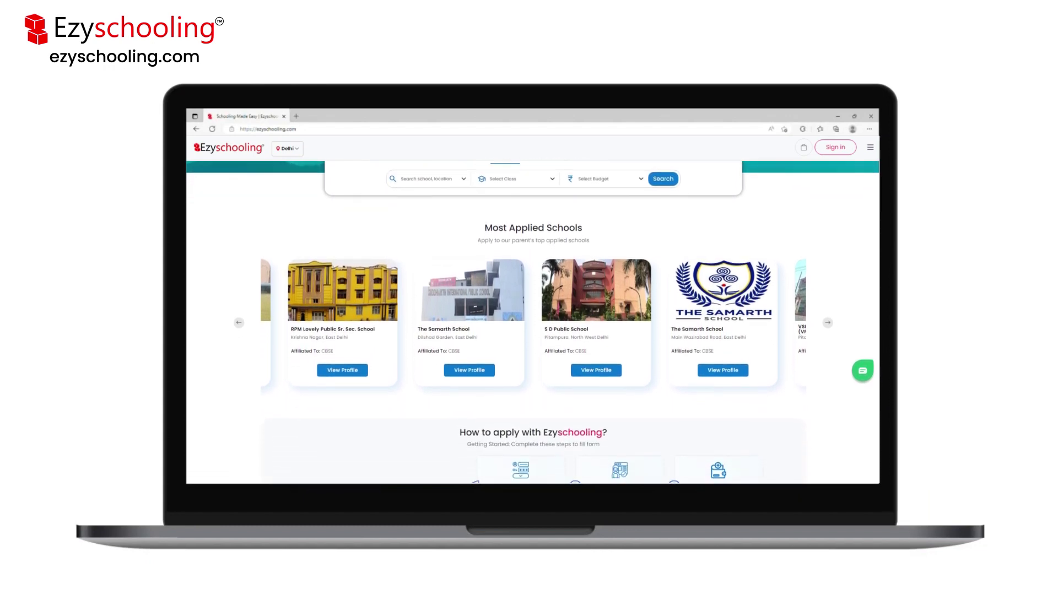
scroll(533, 330, "down", 2)
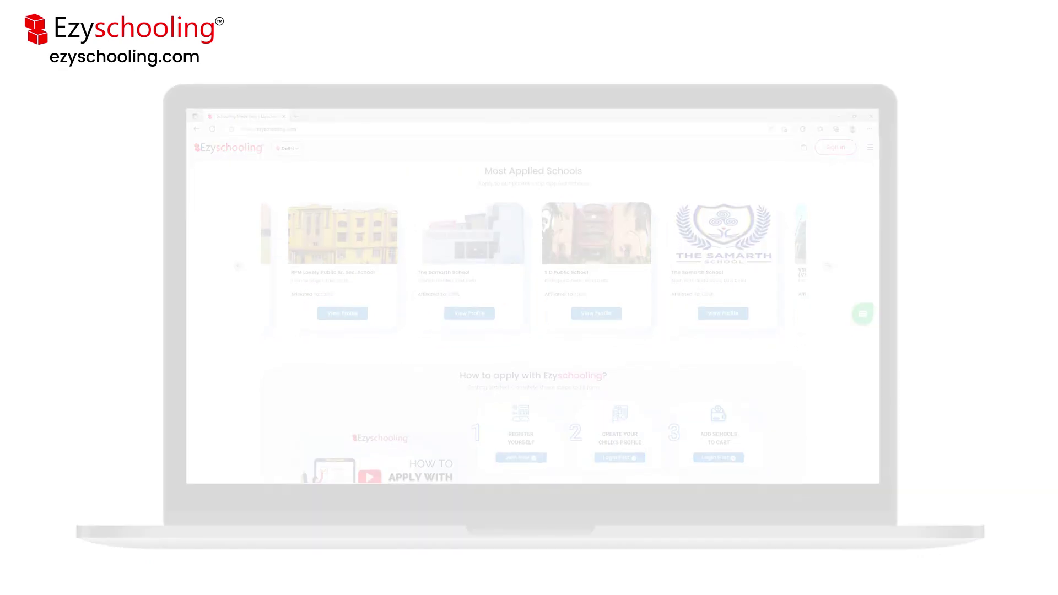
scroll(533, 331, "down", 2)
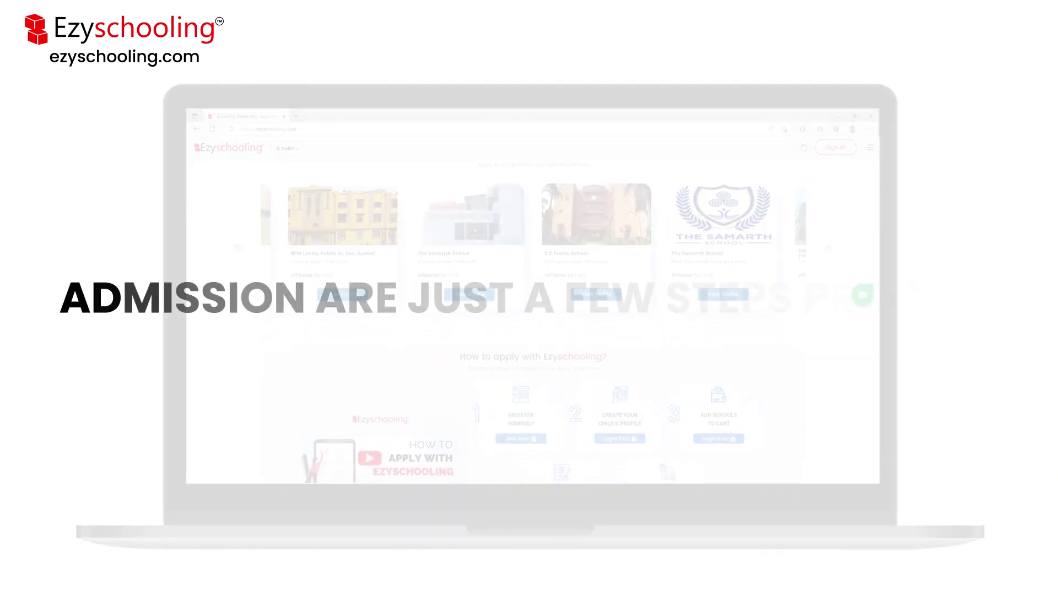
scroll(533, 331, "down", 2)
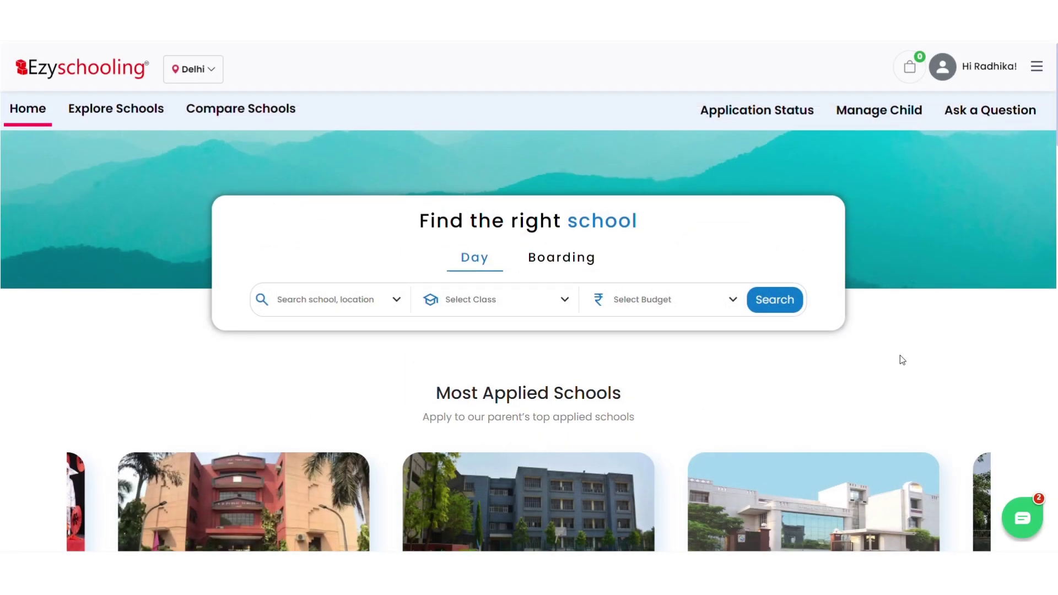
scroll(902, 360, "down", 5)
scroll(905, 361, "down", 4)
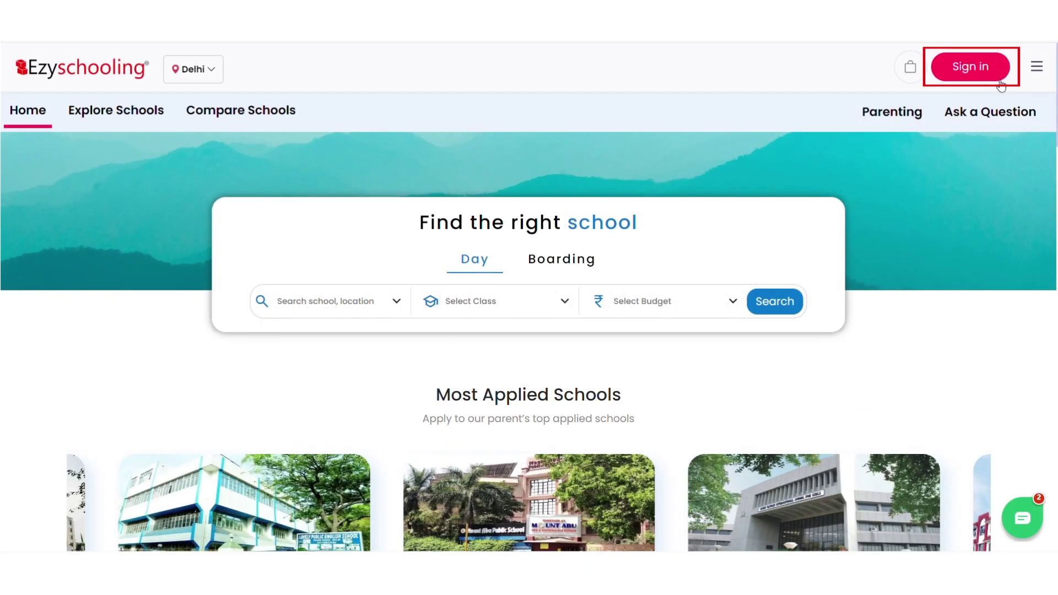
left_click(996, 79)
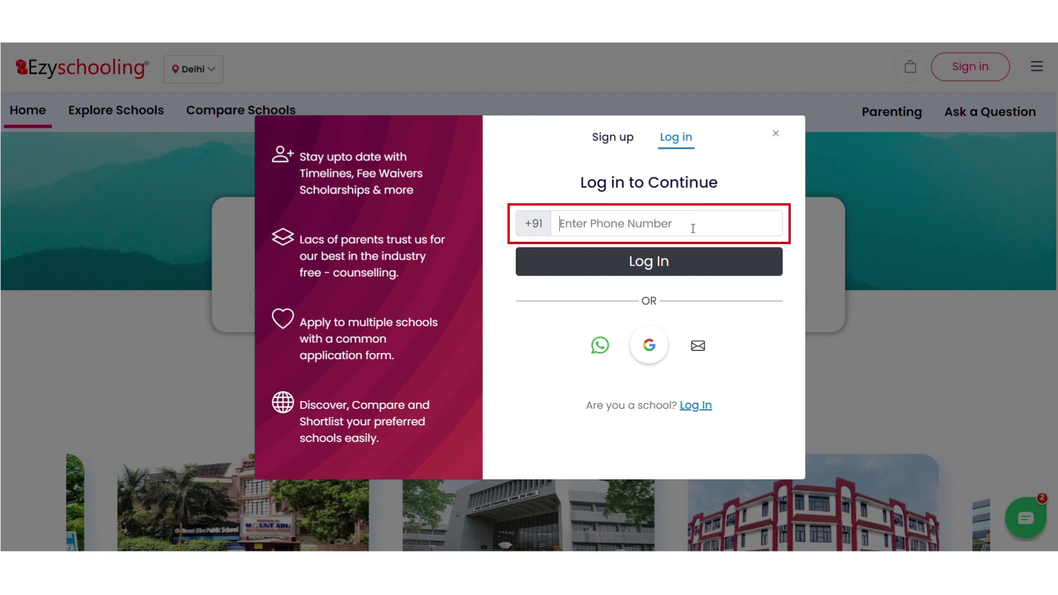
left_click(649, 346)
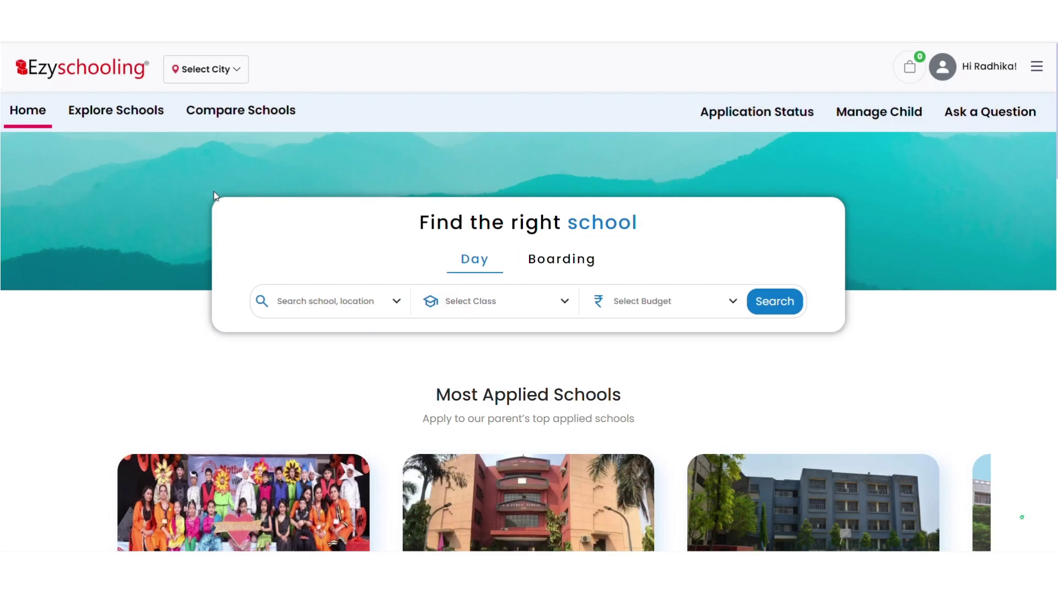
Browse Explore Schools for Delhi and open the Maxfort School profile.
left_click(141, 115)
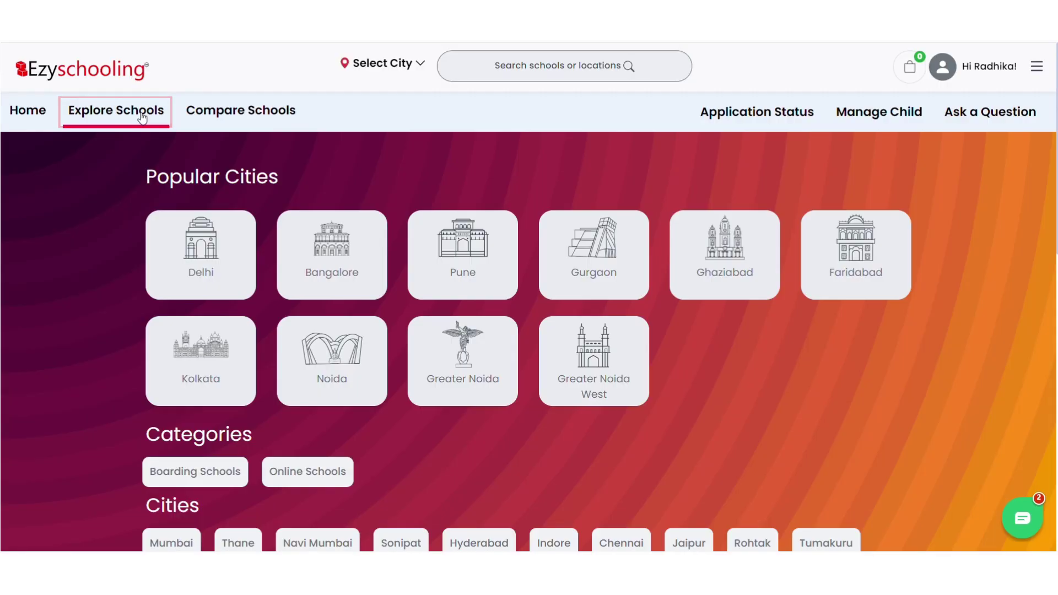
left_click(194, 265)
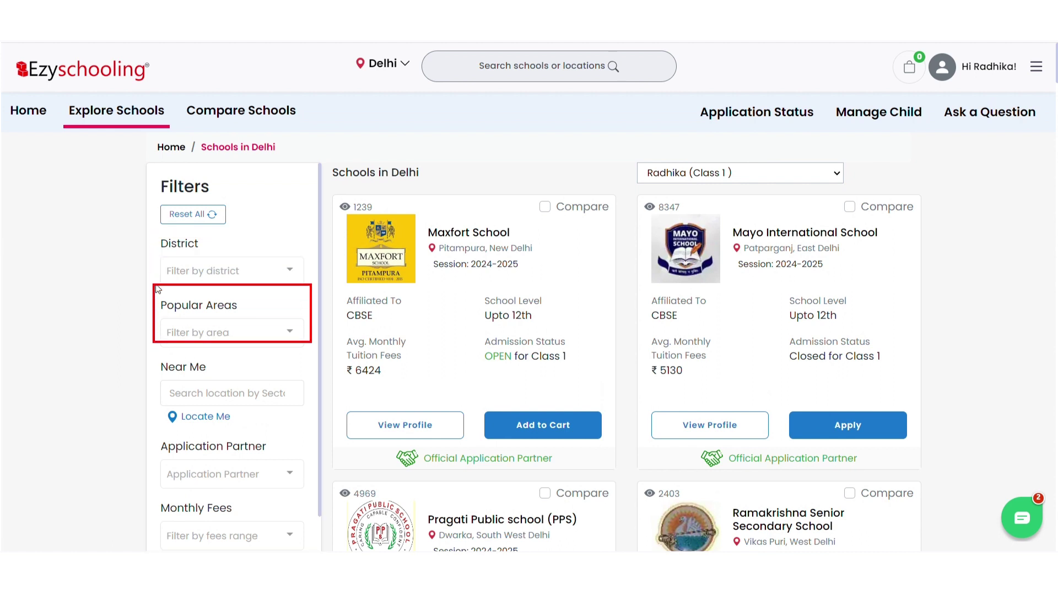
scroll(158, 287, "down", 3)
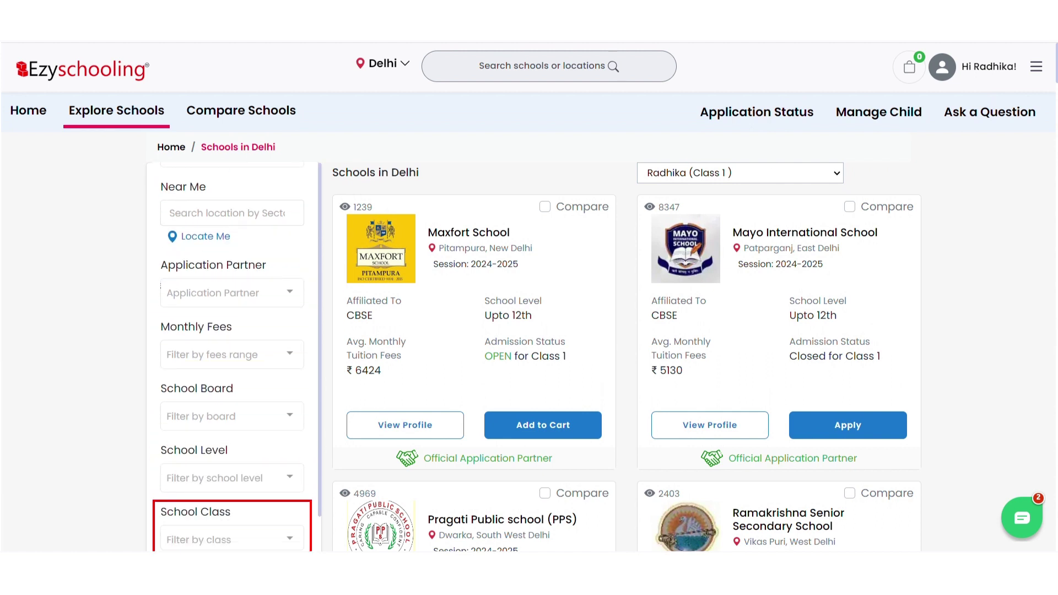
scroll(180, 280, "up", 3)
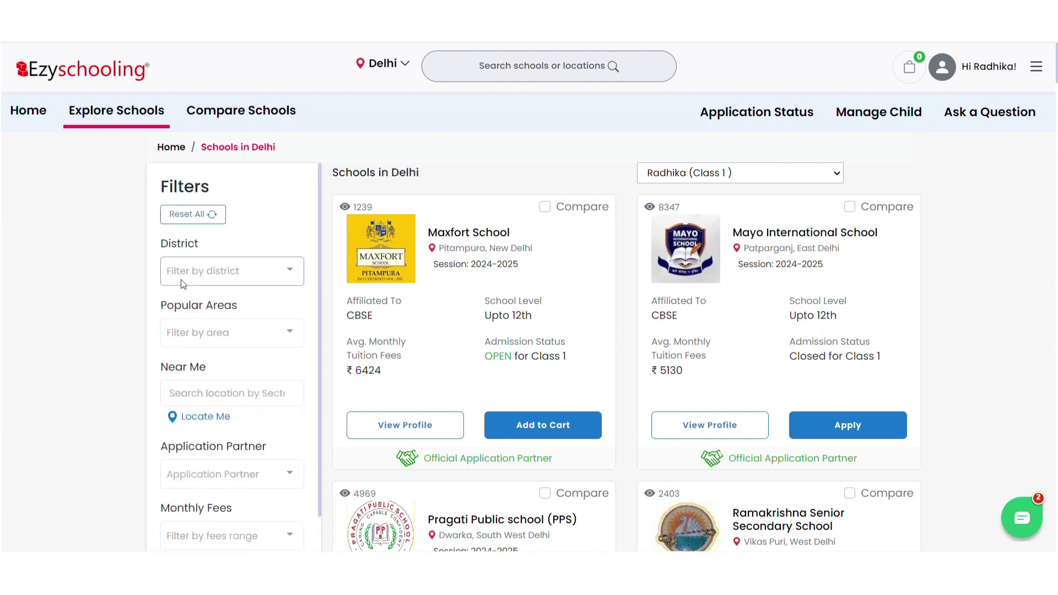
left_click(463, 235)
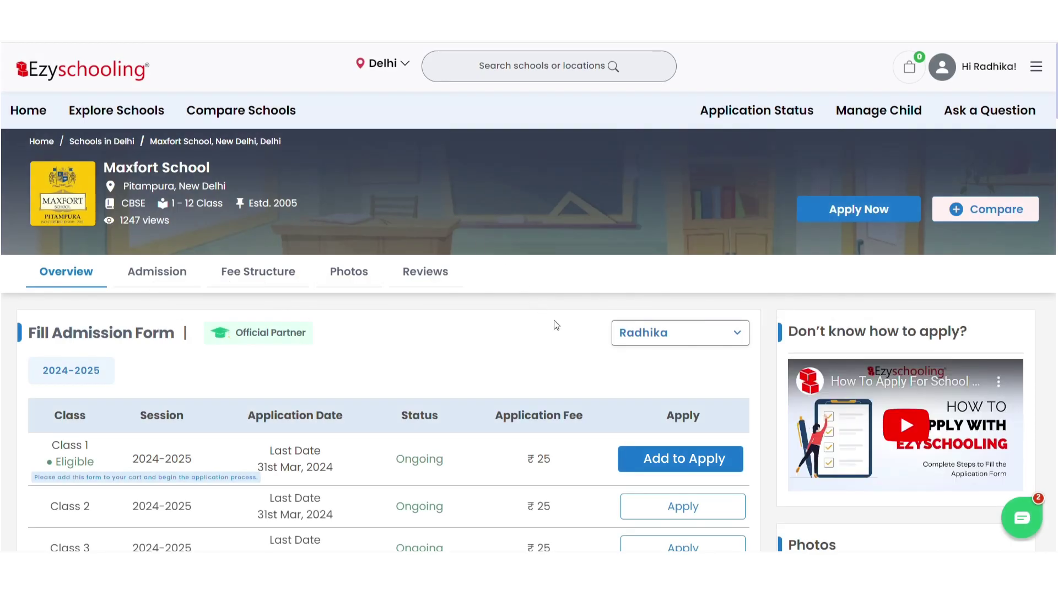
Add a new child applicant profile, then proceed from the ₹175 cart to fill the form.
left_click(648, 342)
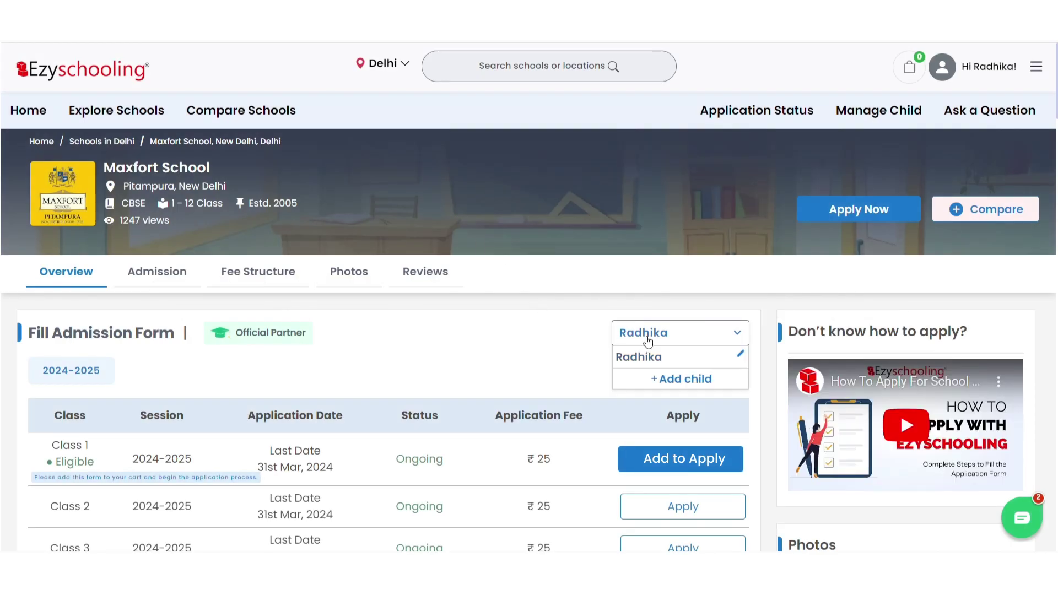
left_click(672, 382)
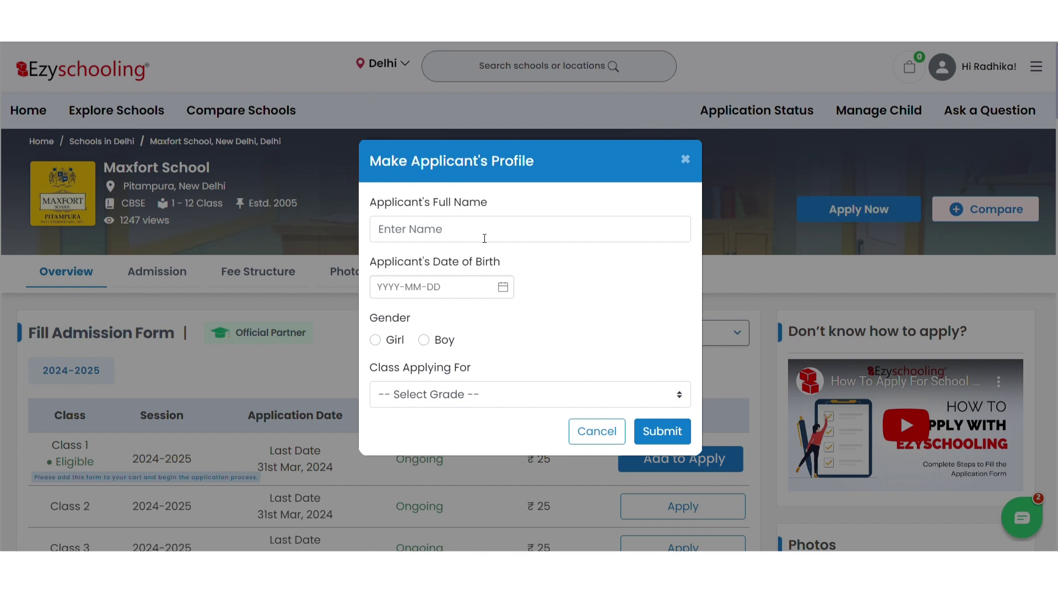
left_click(662, 433)
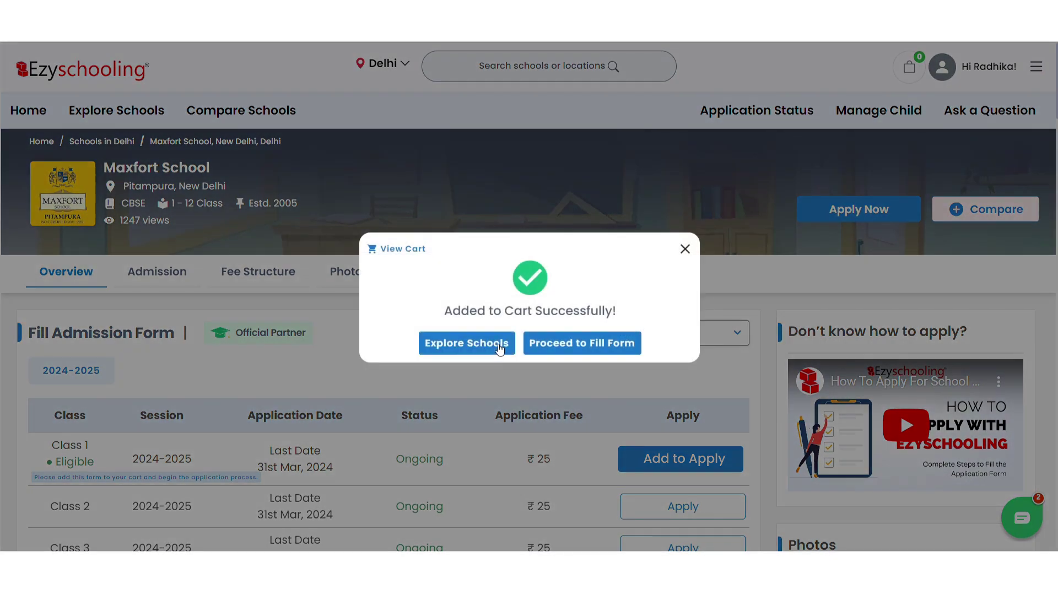
left_click(588, 348)
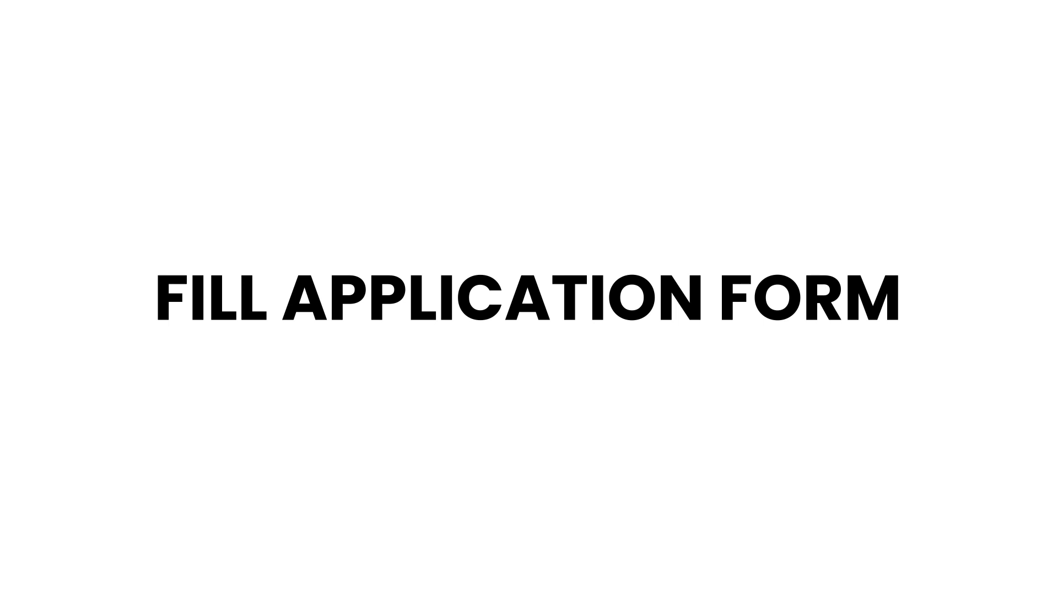
Fill in and save the applicant details, then the father's and mother's details.
middle_click(974, 184)
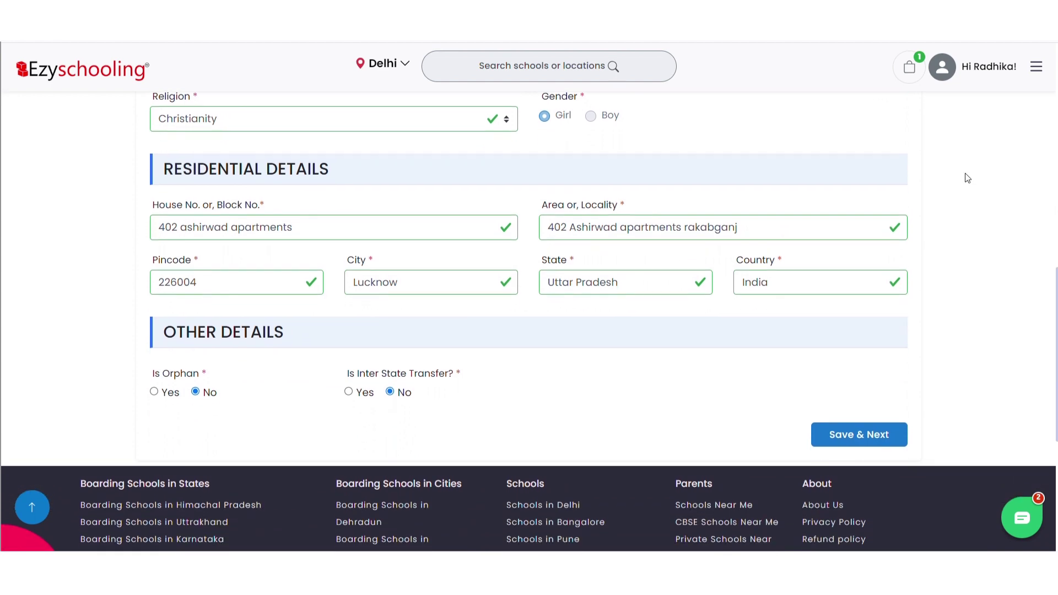
left_click(882, 439)
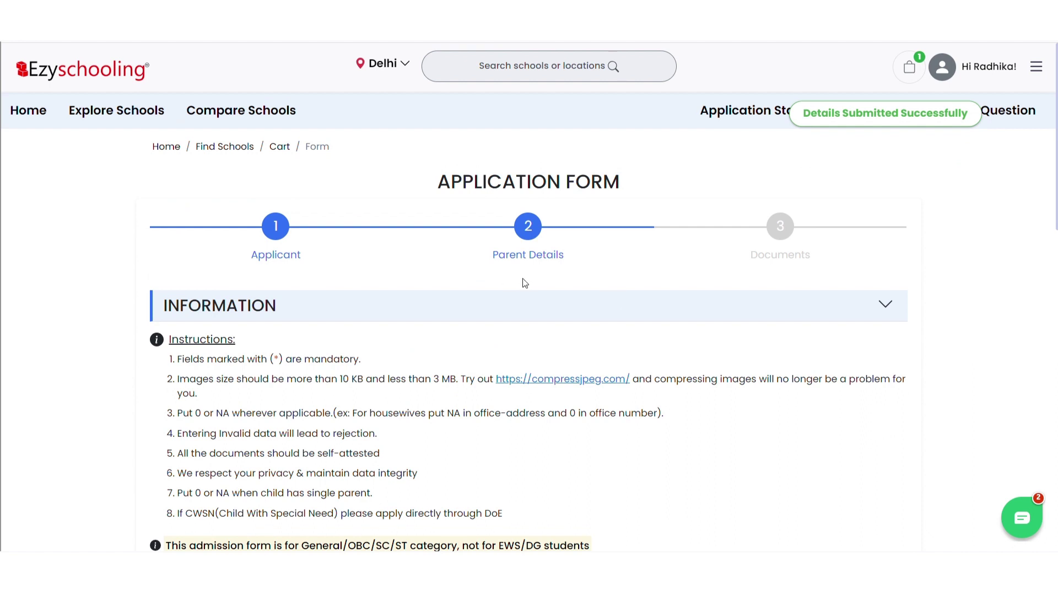
middle_click(976, 199)
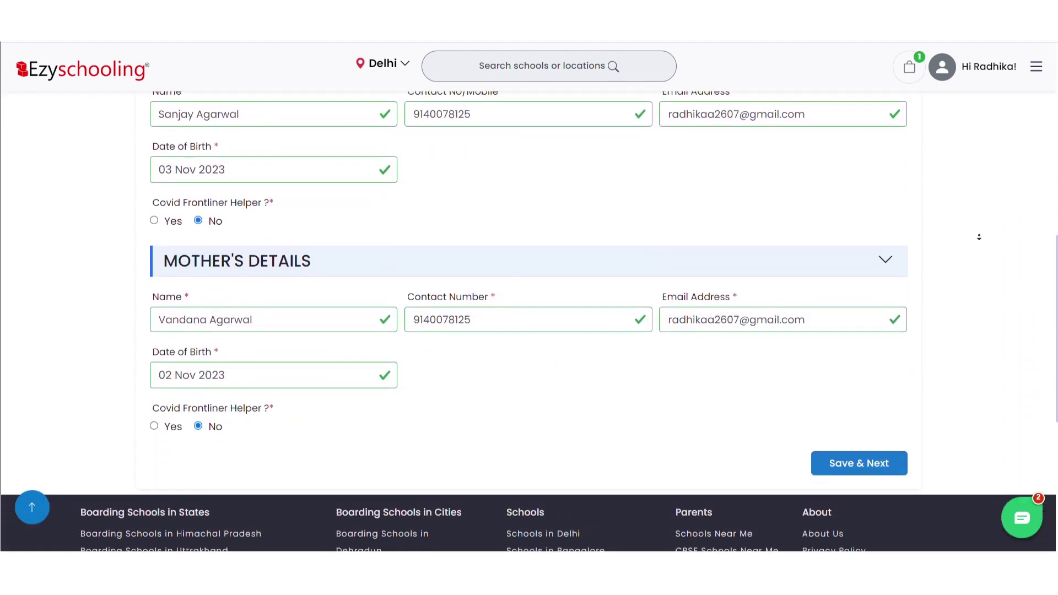
middle_click(969, 245)
left_click(883, 349)
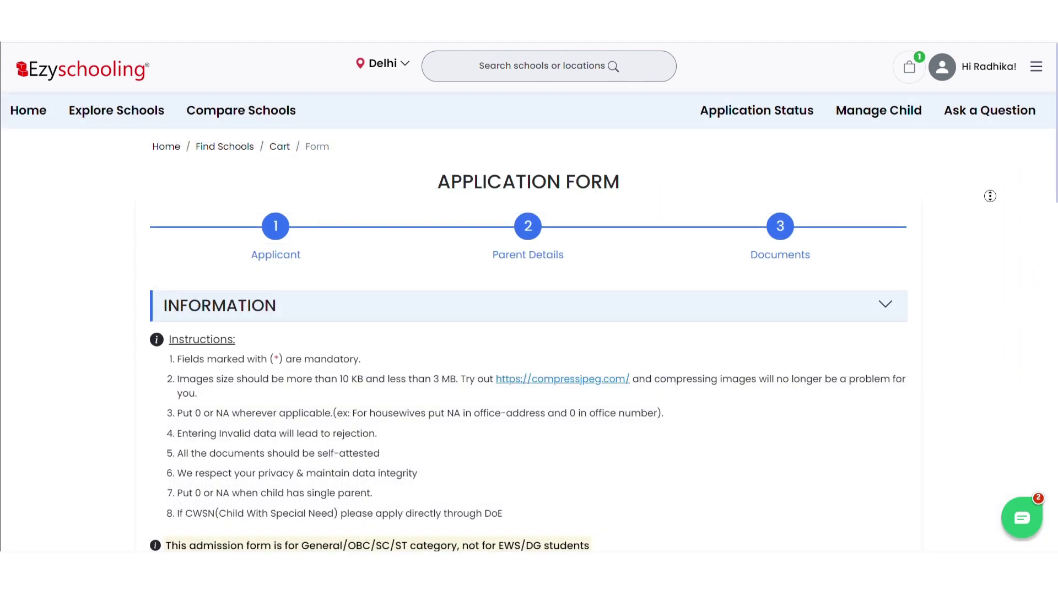
Upload the photos, save the documents to complete the form, and proceed to payment.
middle_click(990, 202)
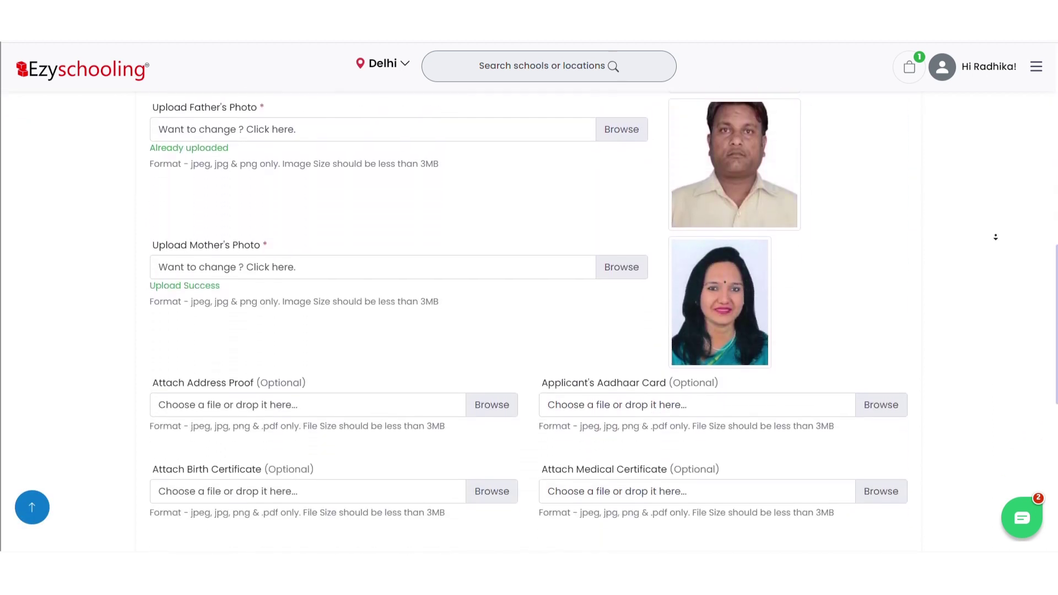
left_click(967, 240)
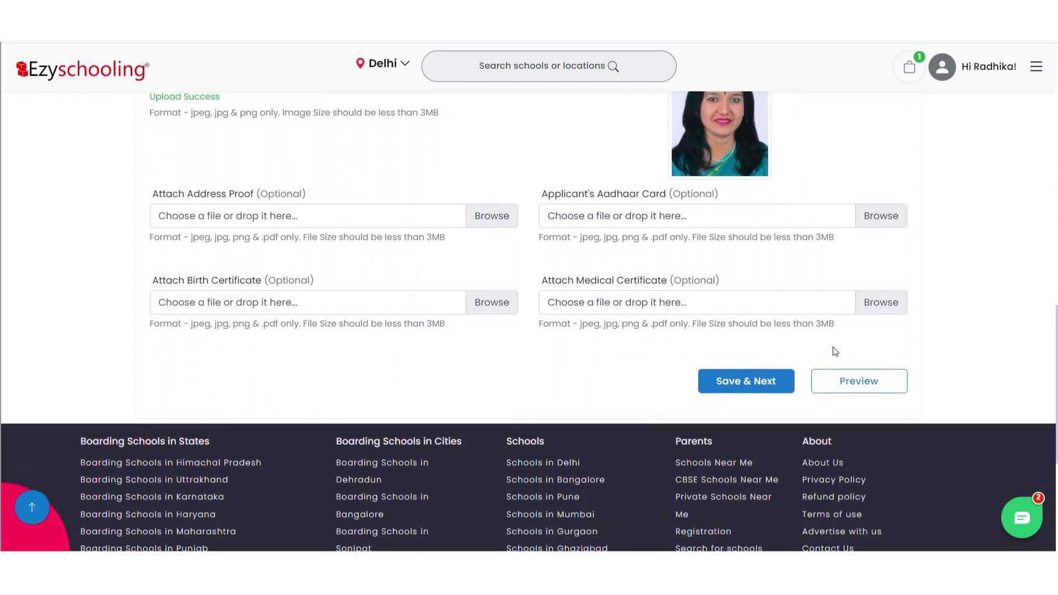
left_click(774, 380)
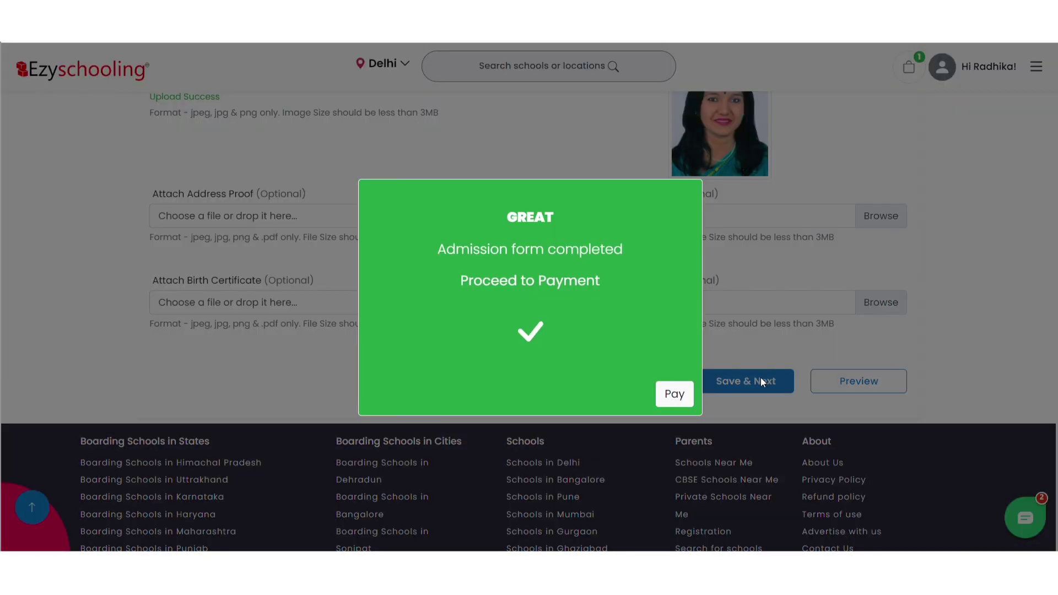
left_click(678, 394)
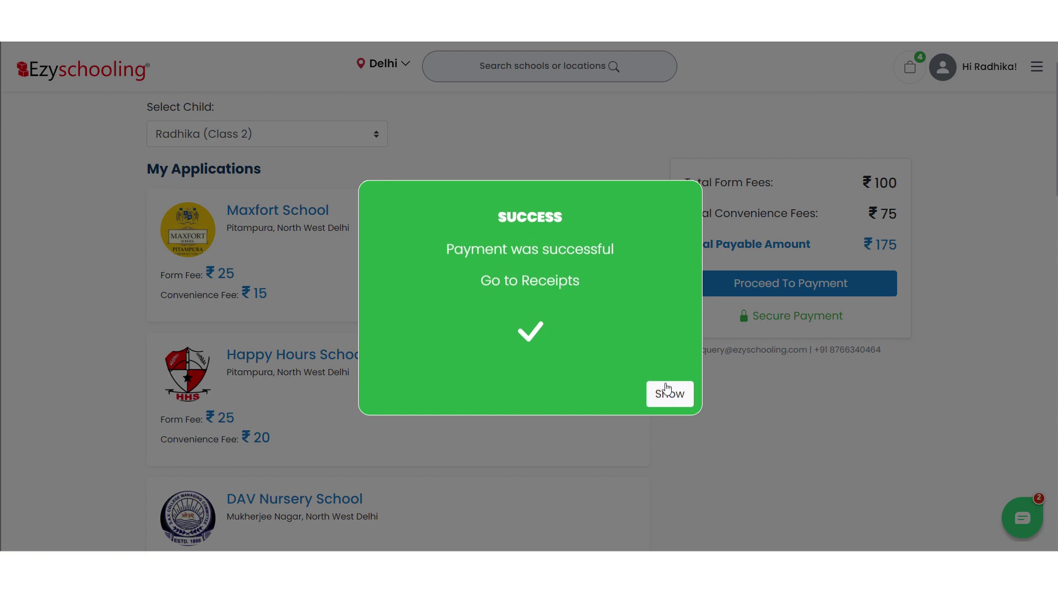
Pay the ₹175 fees and open the Application Status page from the payment success dialog.
left_click(670, 394)
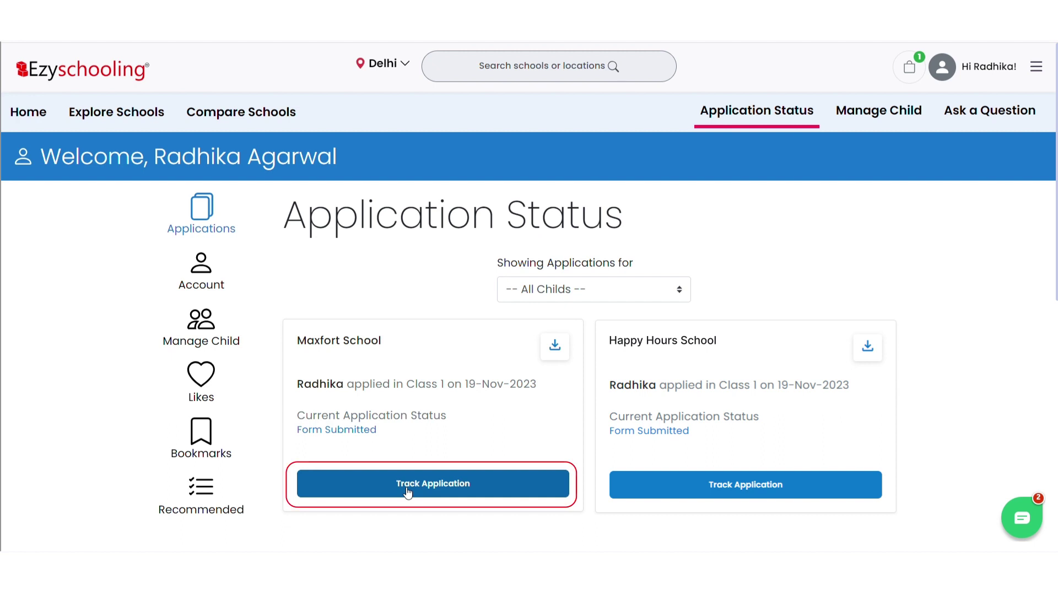
Track the Maxfort School application, now Acknowledged after Form Submitted.
left_click(408, 490)
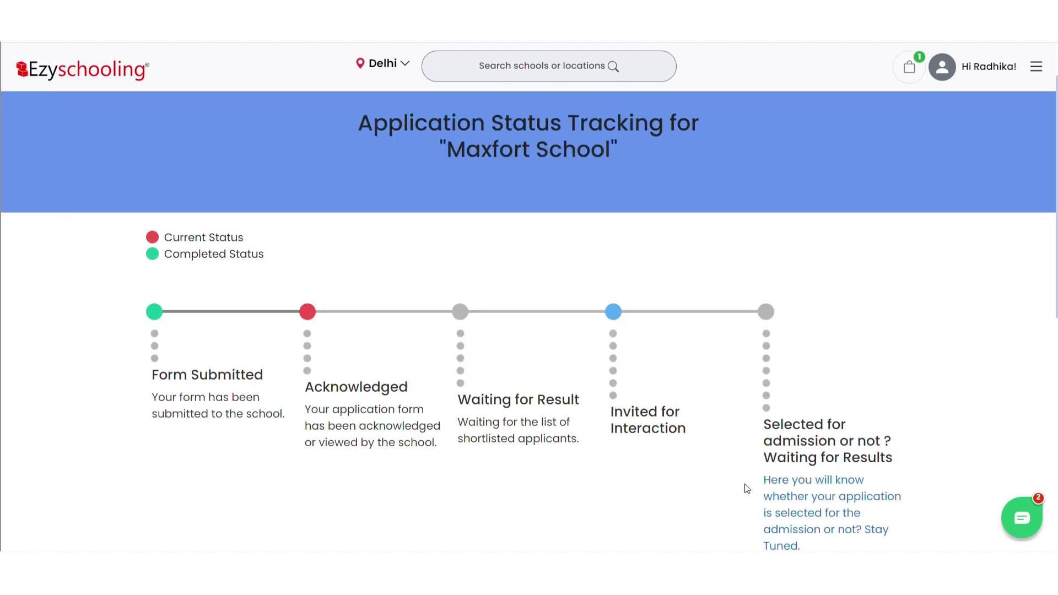